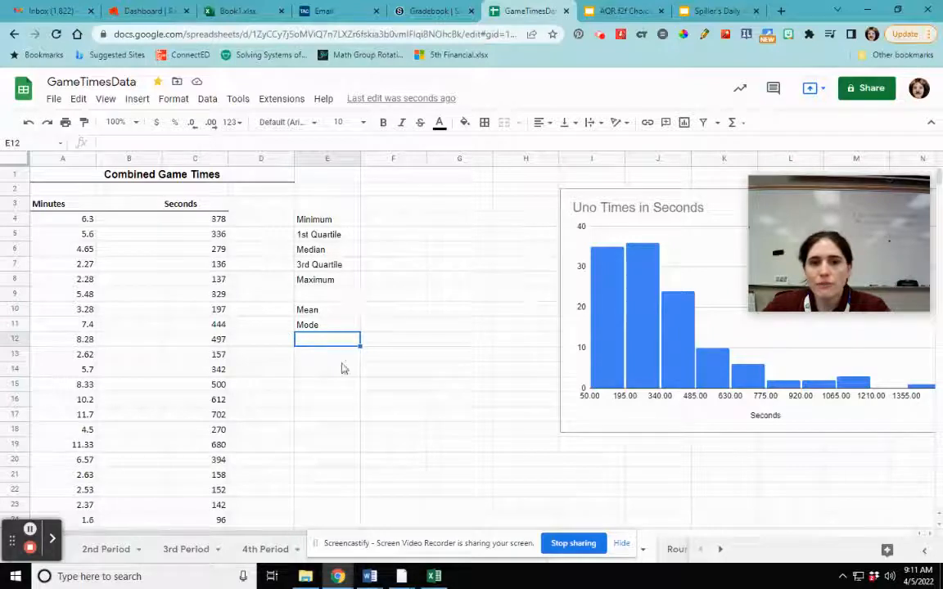
- Calculate the mean of the seconds in F10 with =average(C4:C167), rejecting the suggested autofill for the Mode cell
{"action": "left_click", "coordinate": [385, 317]}
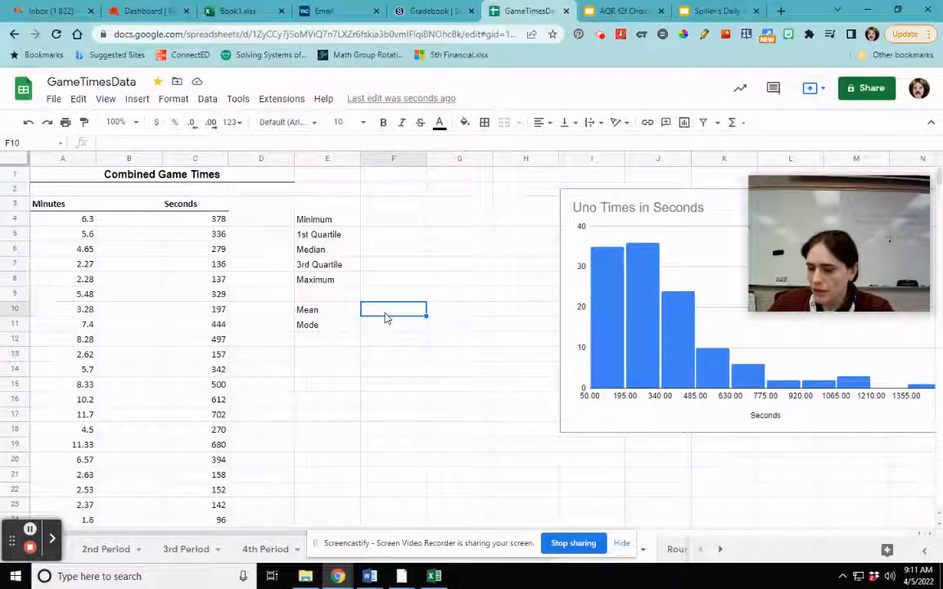
{"action": "type", "text": "="}
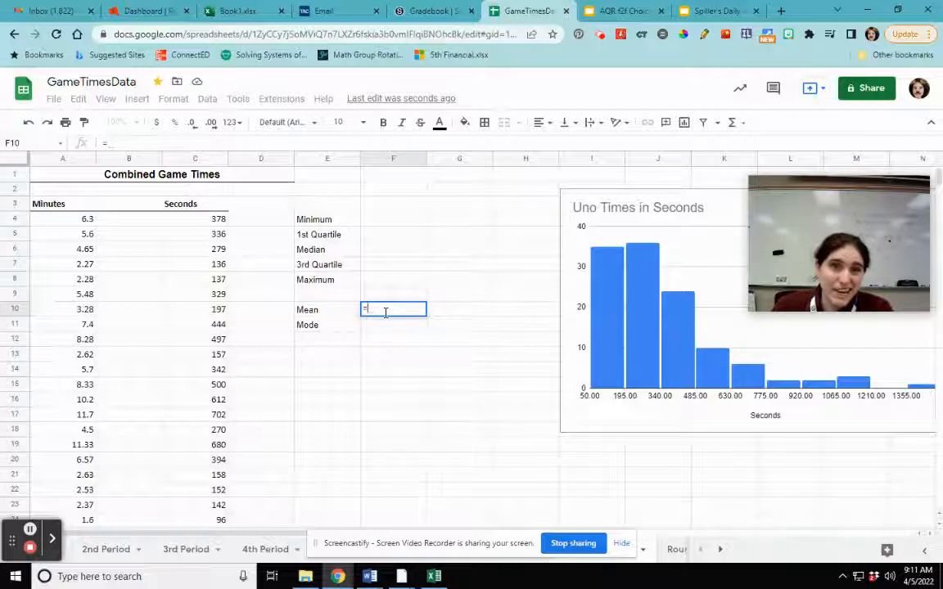
{"action": "type", "text": "average"}
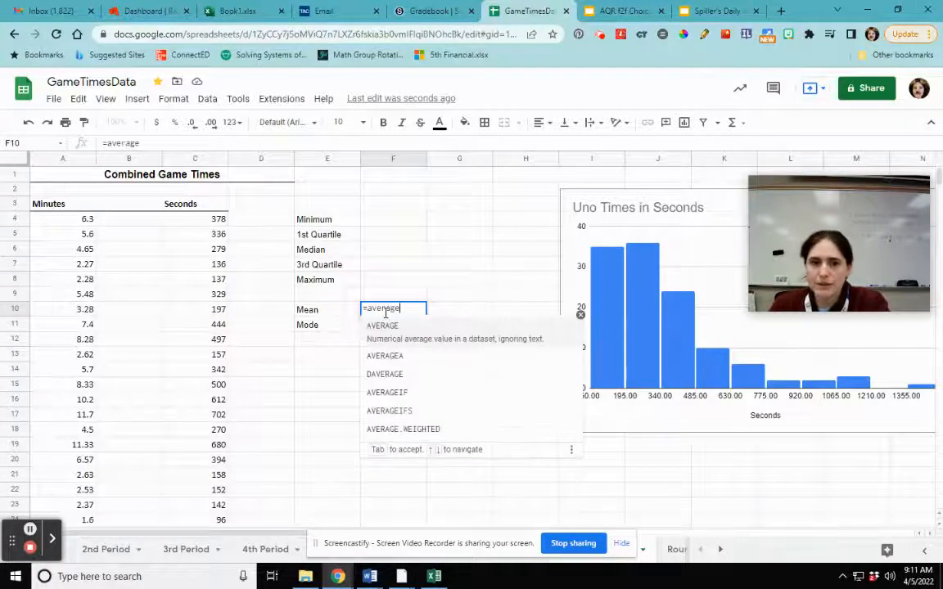
{"action": "type", "text": "("}
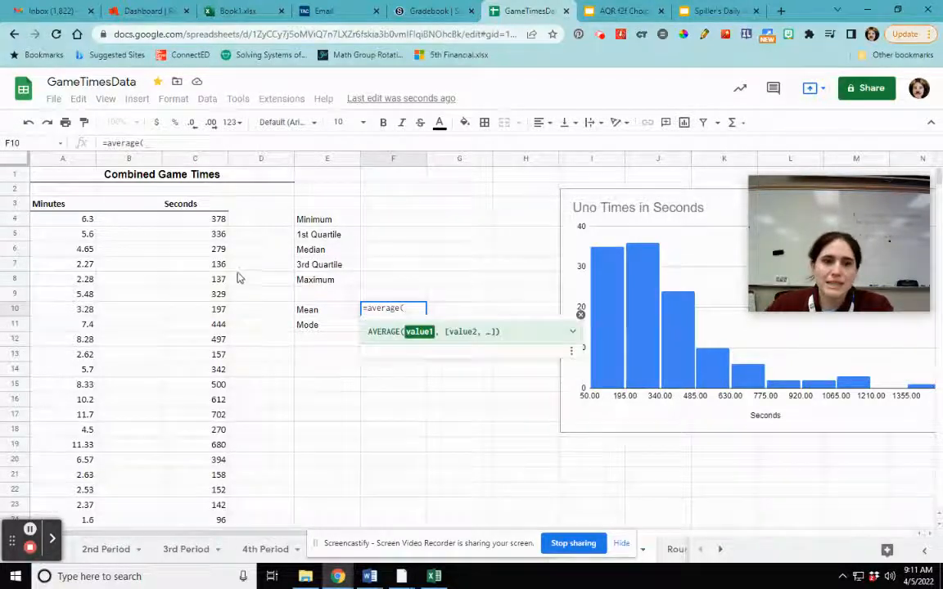
{"action": "left_click", "coordinate": [182, 224]}
{"action": "left_click_drag", "start_coordinate": [181, 224], "coordinate": [179, 474]}
{"action": "left_click", "coordinate": [188, 143]}
{"action": "key", "text": "BackSpace"}
{"action": "key", "text": "BackSpace"}
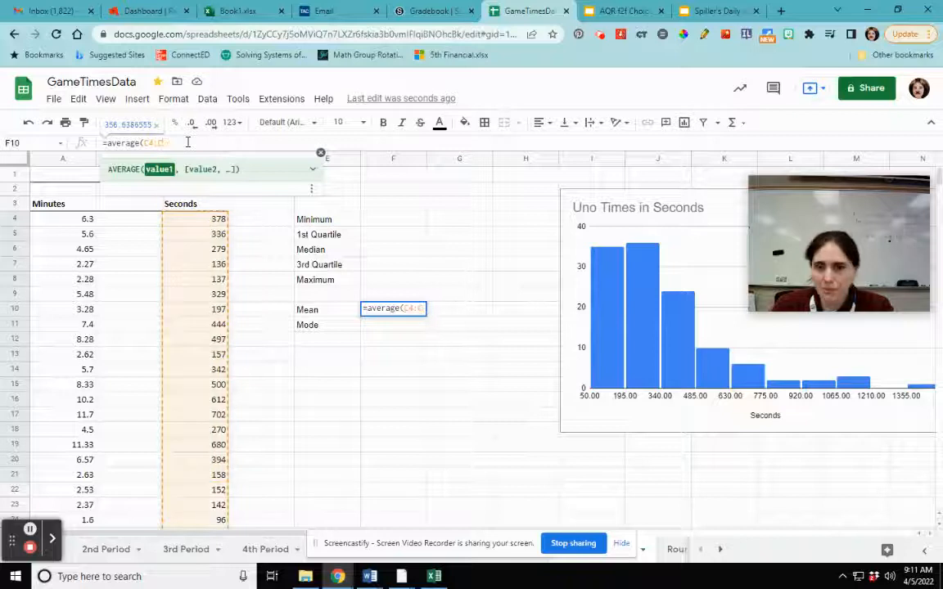
{"action": "type", "text": "167"}
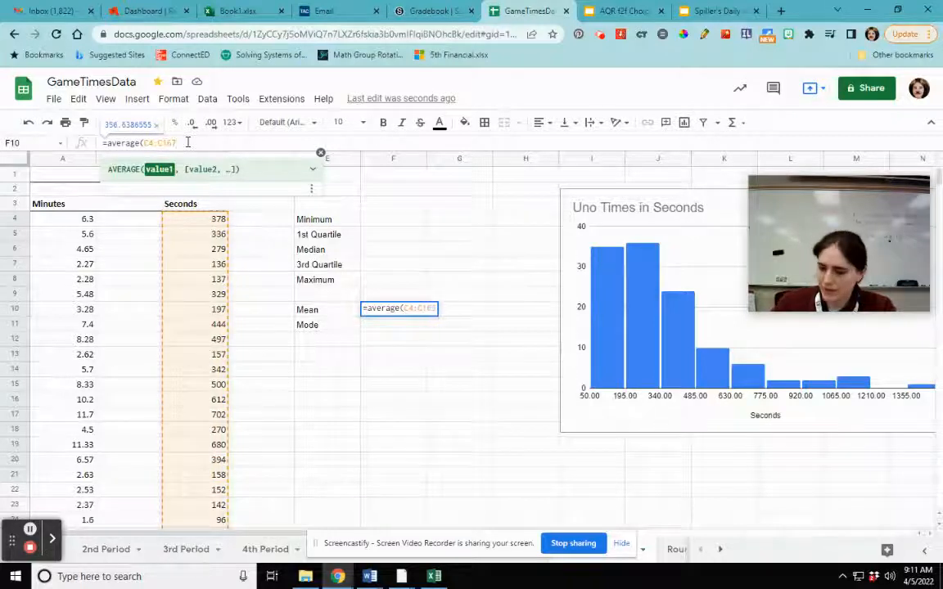
{"action": "type", "text": ")"}
{"action": "key", "text": "Return"}
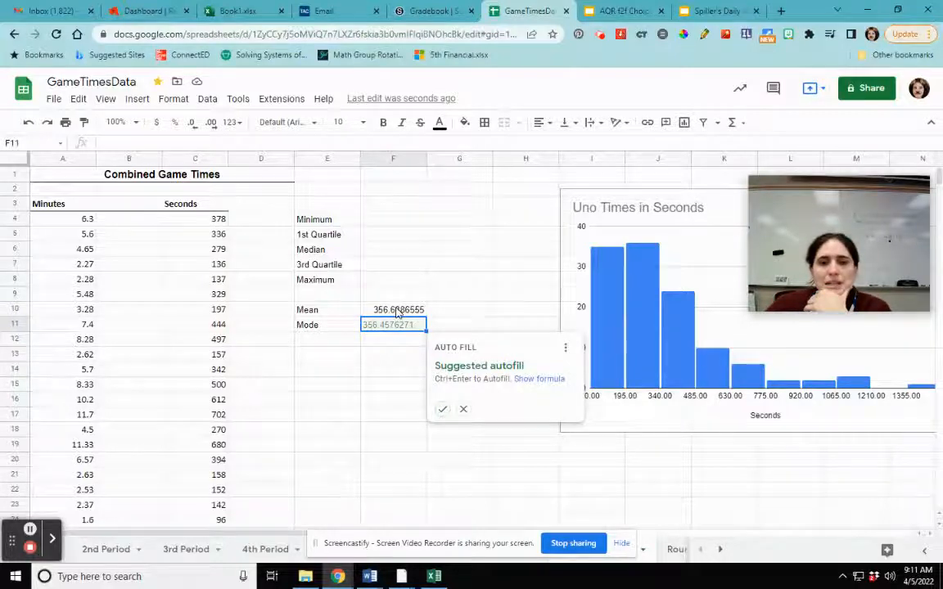
{"action": "left_click", "coordinate": [463, 409]}
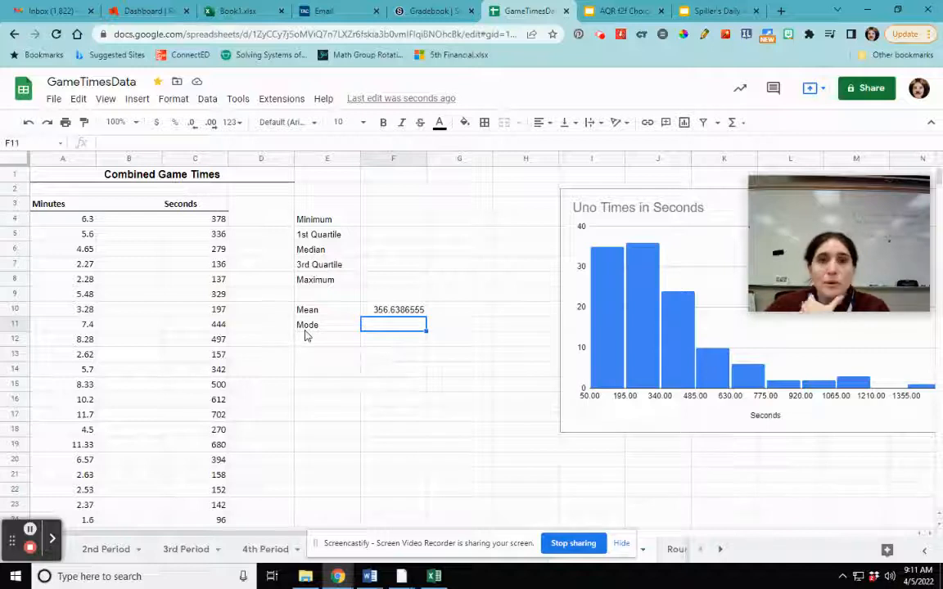
- Calculate the mode of the seconds in F11 with =mode(C4:C167)
{"action": "type", "text": "=mode*"}
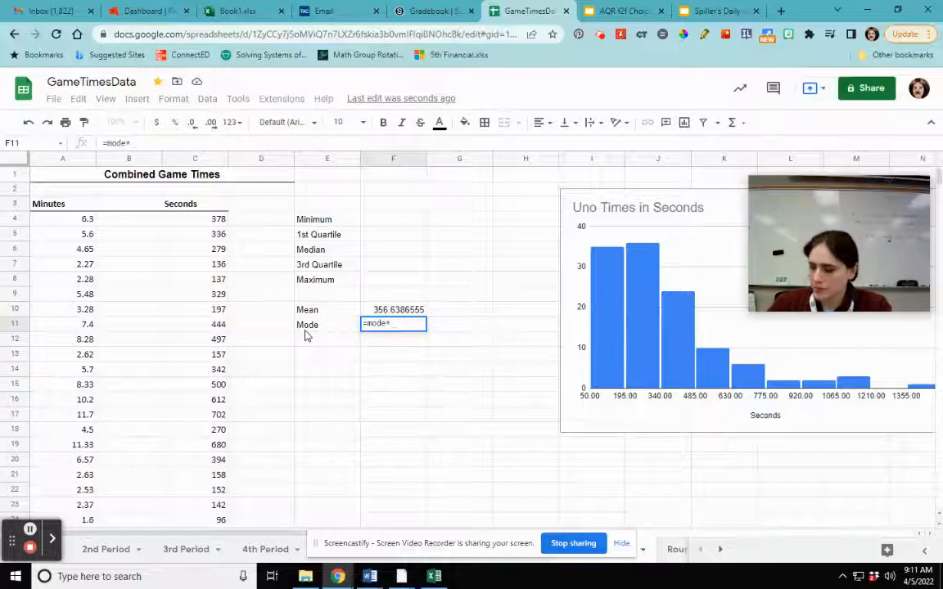
{"action": "key", "text": "BackSpace"}
{"action": "type", "text": "("}
{"action": "left_click_drag", "start_coordinate": [195, 218], "coordinate": [195, 324]}
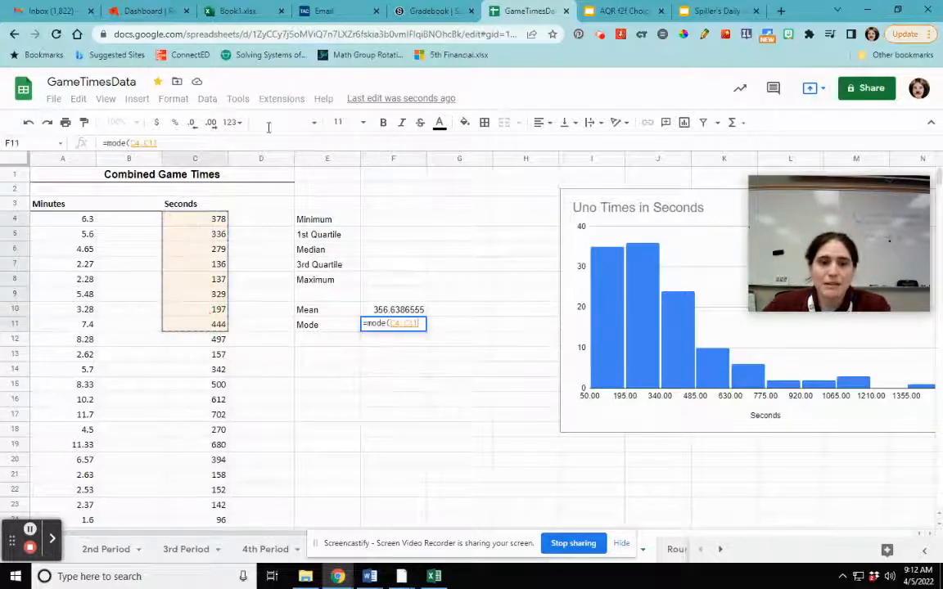
{"action": "left_click", "coordinate": [189, 141]}
{"action": "key", "text": "BackSpace"}
{"action": "type", "text": "67"}
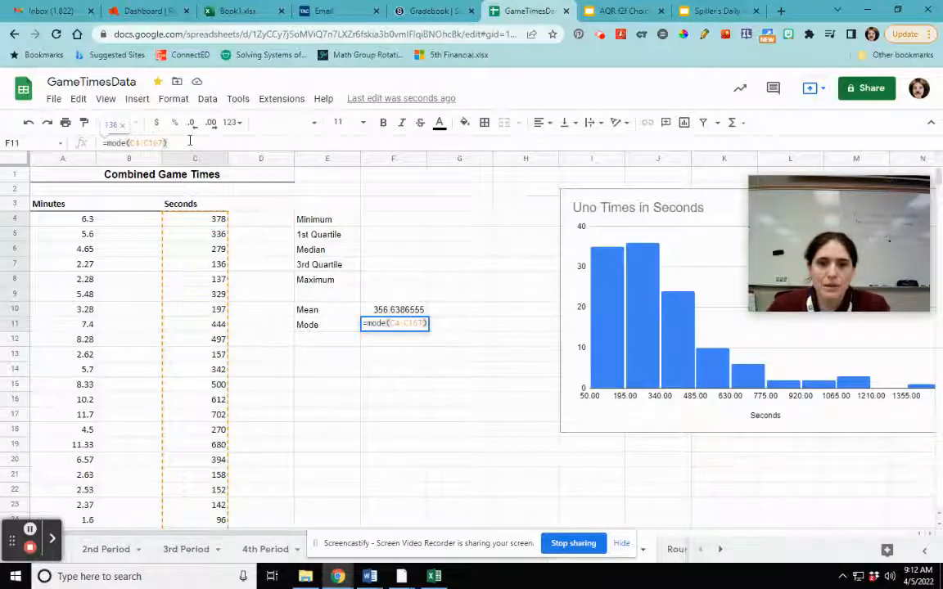
{"action": "key", "text": "Return"}
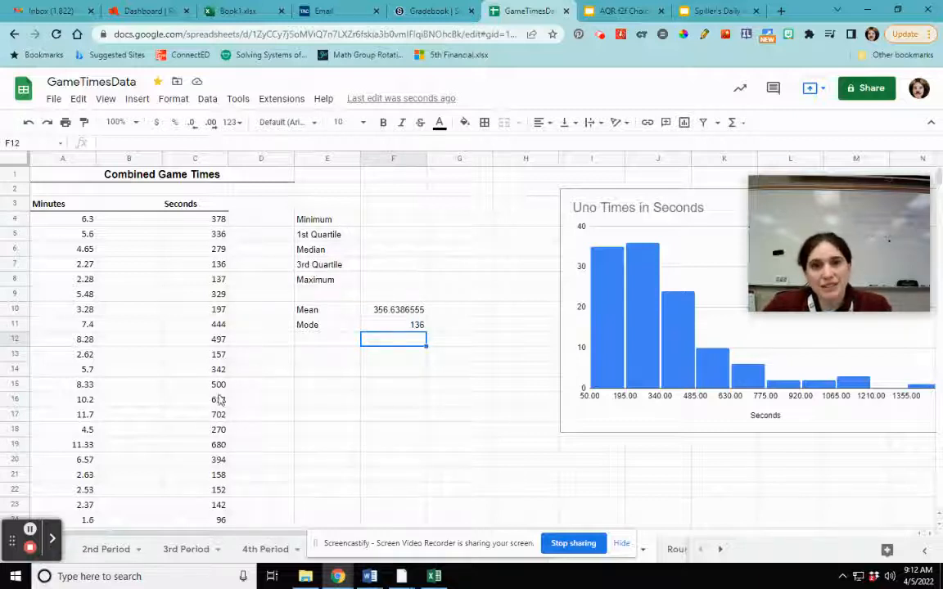
- Sort the Seconds range C4:C122 in ascending order by column C, check the repeated times, and deselect the range
{"action": "left_click", "coordinate": [189, 225]}
{"action": "left_click_drag", "start_coordinate": [189, 225], "coordinate": [219, 446]}
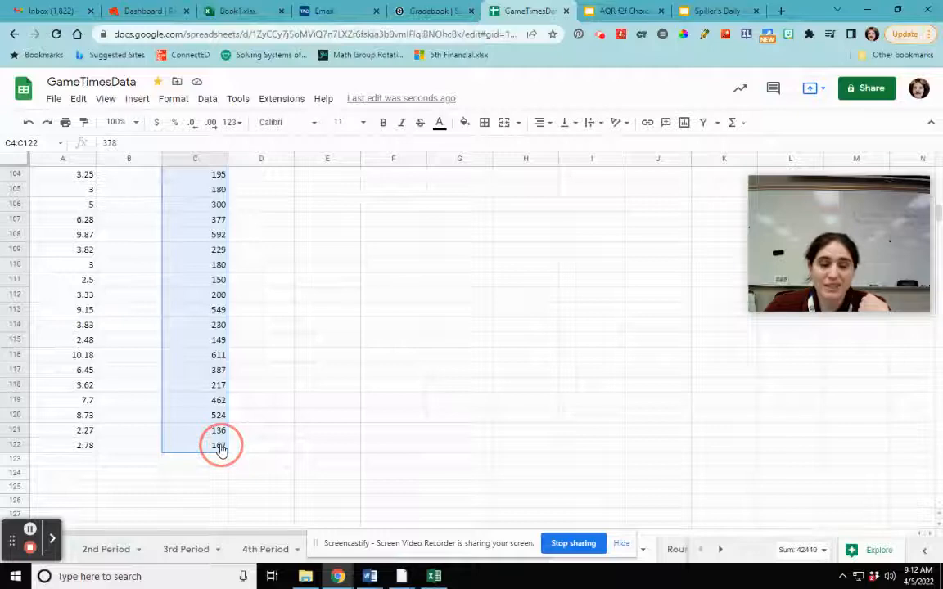
{"action": "scroll", "coordinate": [440, 419], "scroll_direction": "up", "scroll_amount": 20}
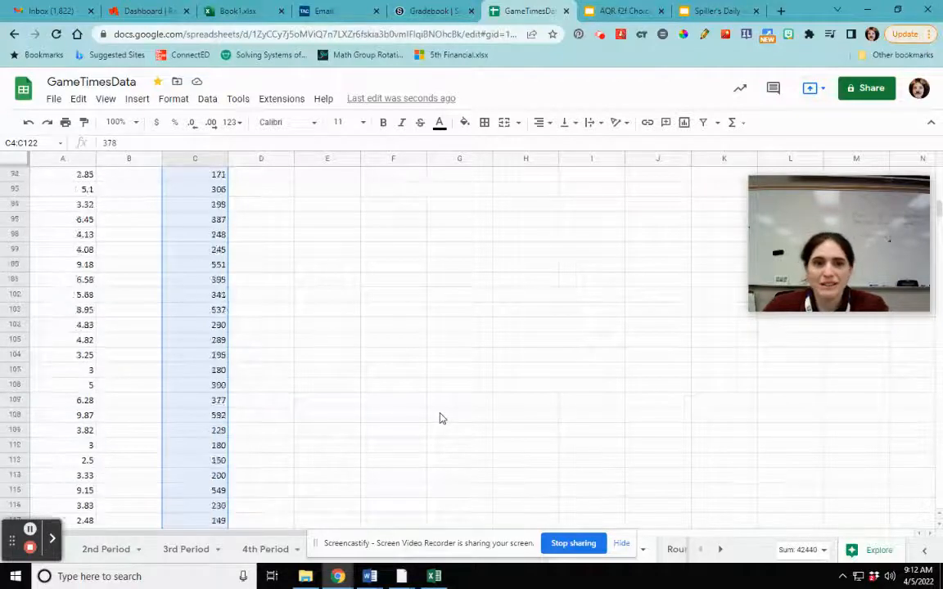
{"action": "scroll", "coordinate": [440, 419], "scroll_direction": "up", "scroll_amount": 1}
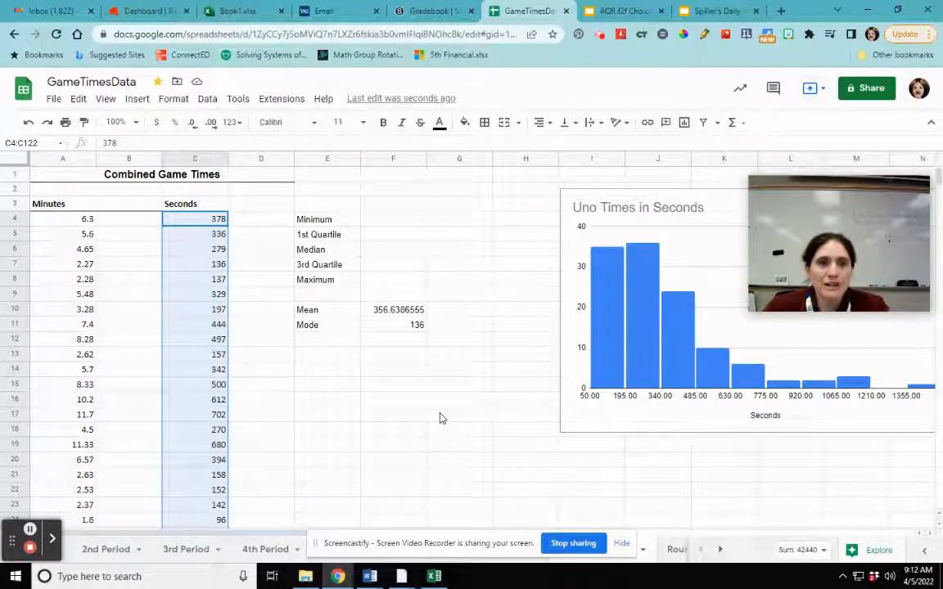
{"action": "left_click", "coordinate": [208, 105]}
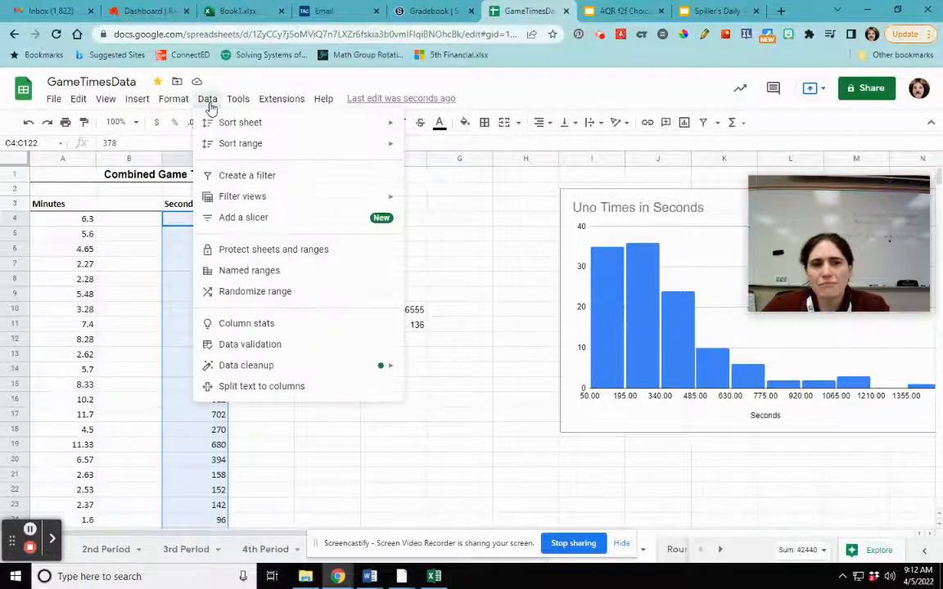
{"action": "mouse_move", "coordinate": [234, 149]}
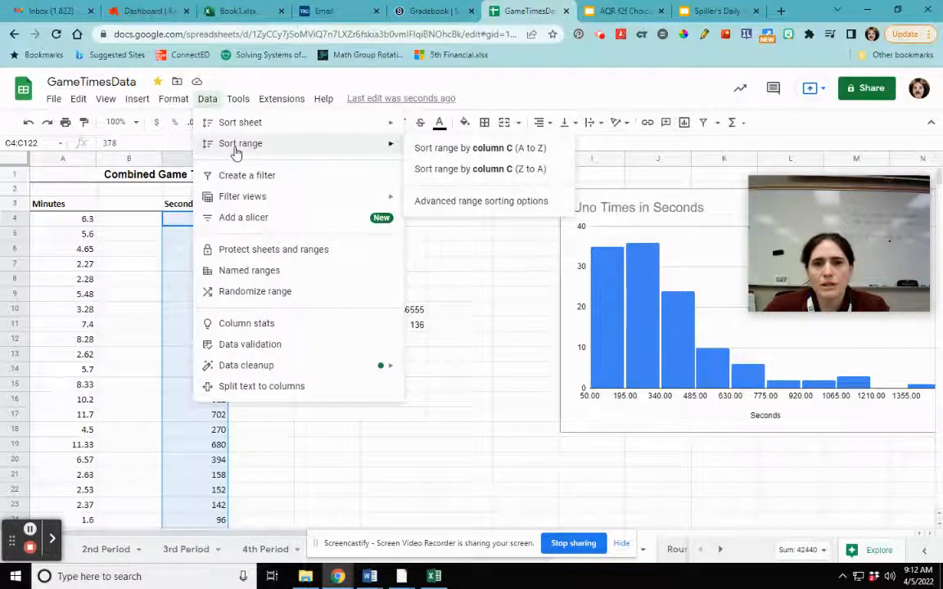
{"action": "left_click", "coordinate": [470, 151]}
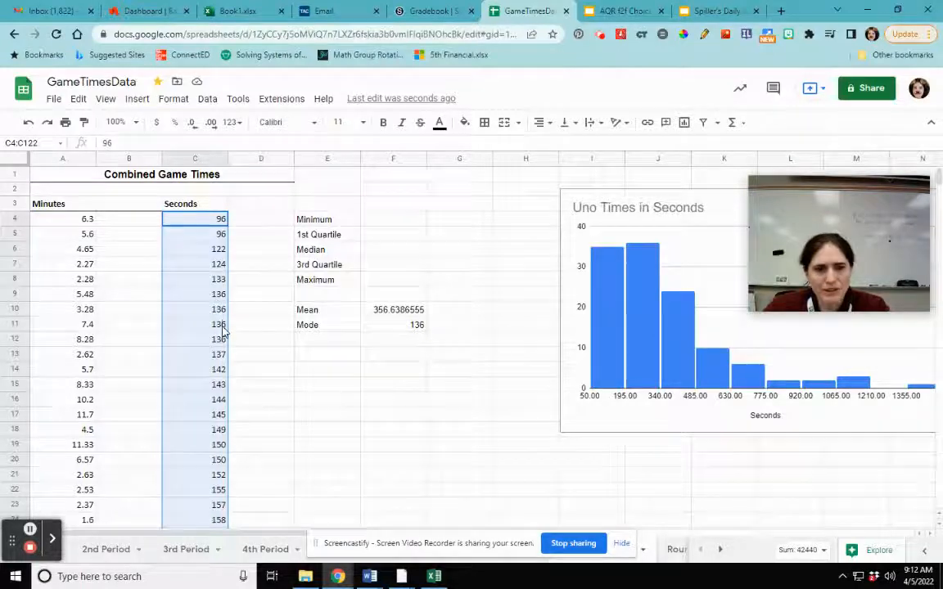
{"action": "scroll", "coordinate": [221, 347], "scroll_direction": "down", "scroll_amount": 2}
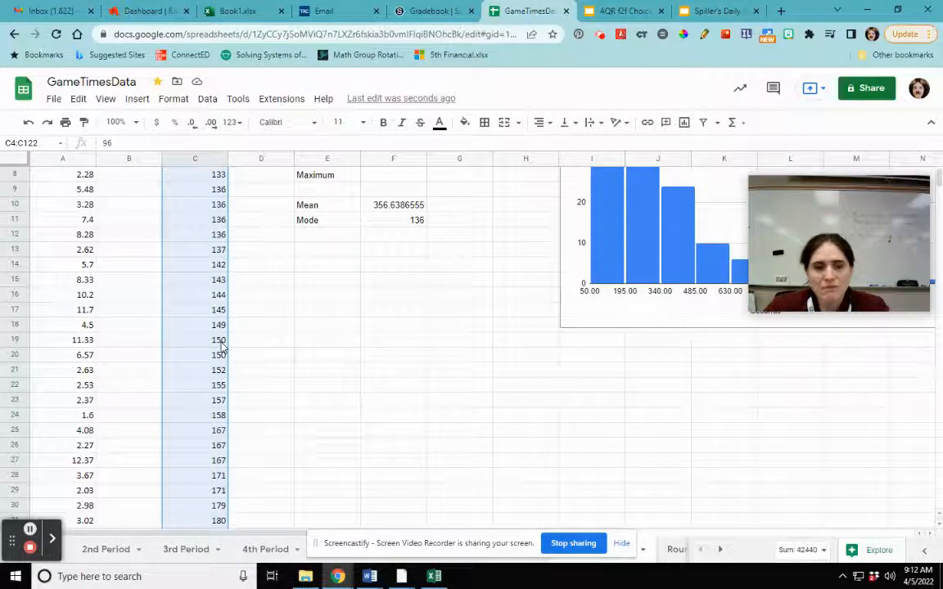
{"action": "scroll", "coordinate": [221, 346], "scroll_direction": "up", "scroll_amount": 2}
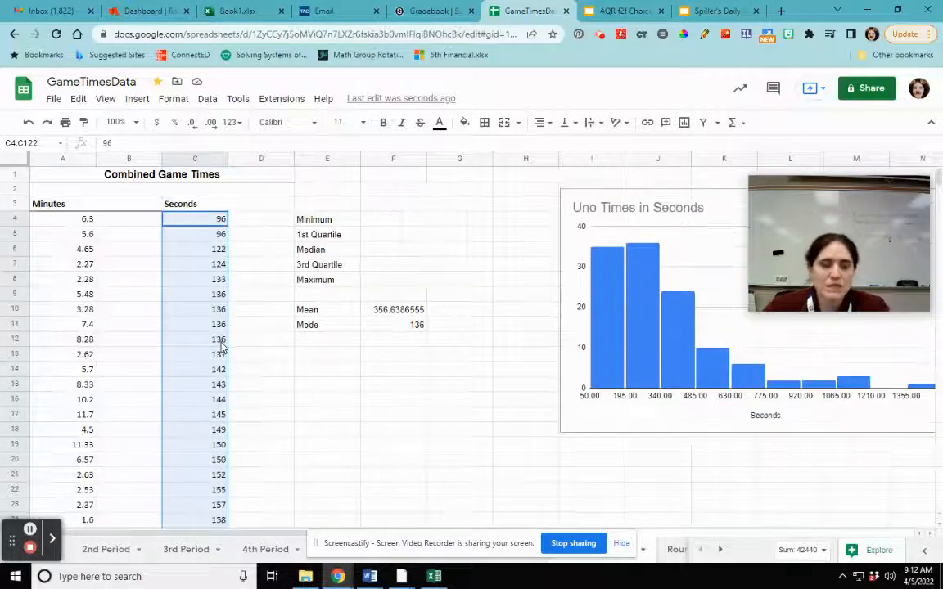
{"action": "left_click", "coordinate": [306, 389]}
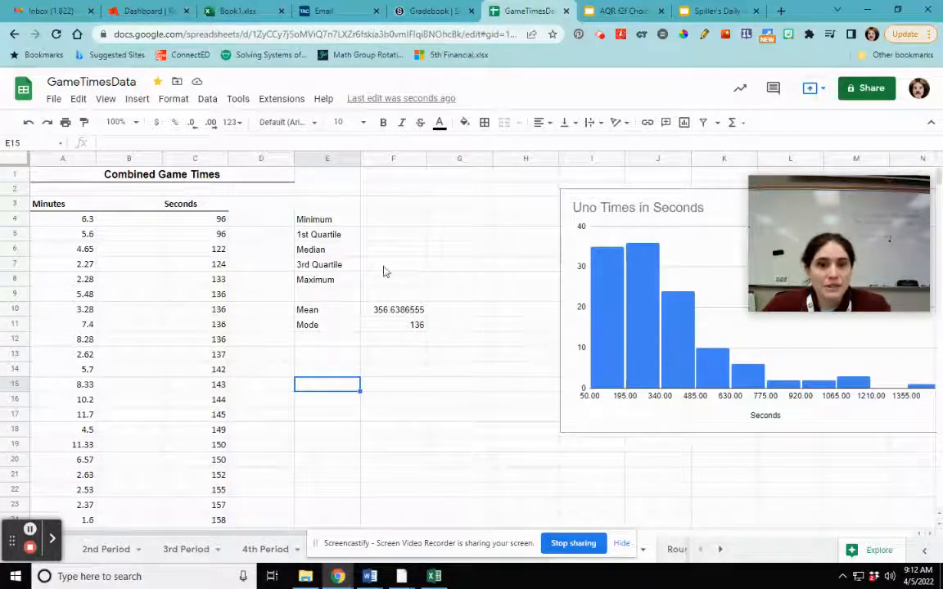
- Calculate the minimum of the seconds in F4 with the suggested range, =MIN(C4:C122)
{"action": "left_click", "coordinate": [401, 220]}
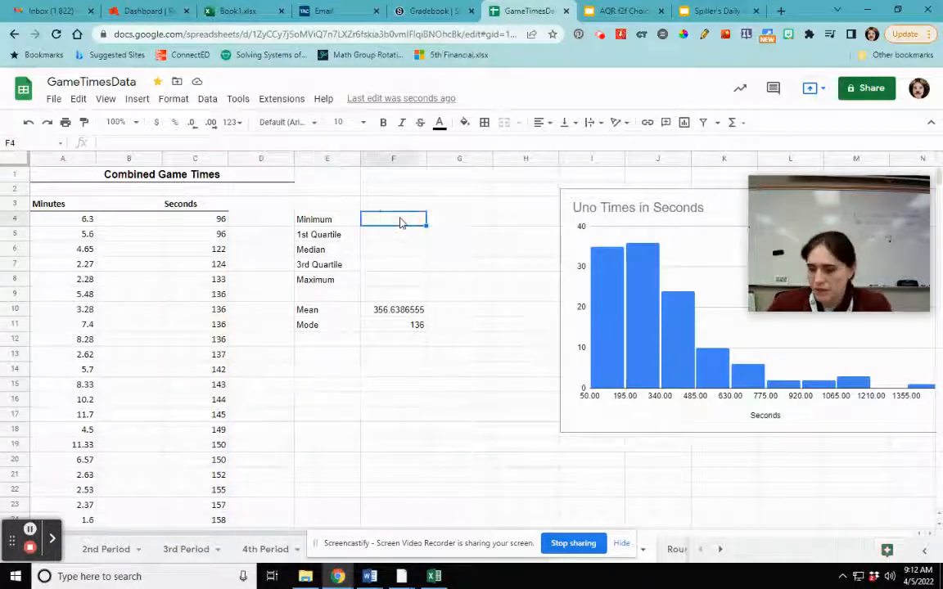
{"action": "type", "text": "=min"}
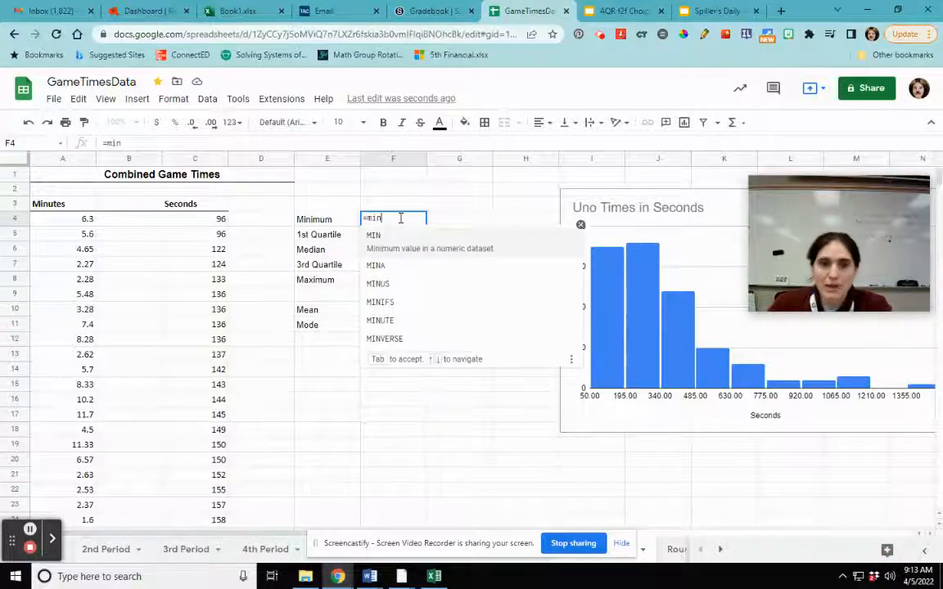
{"action": "type", "text": "("}
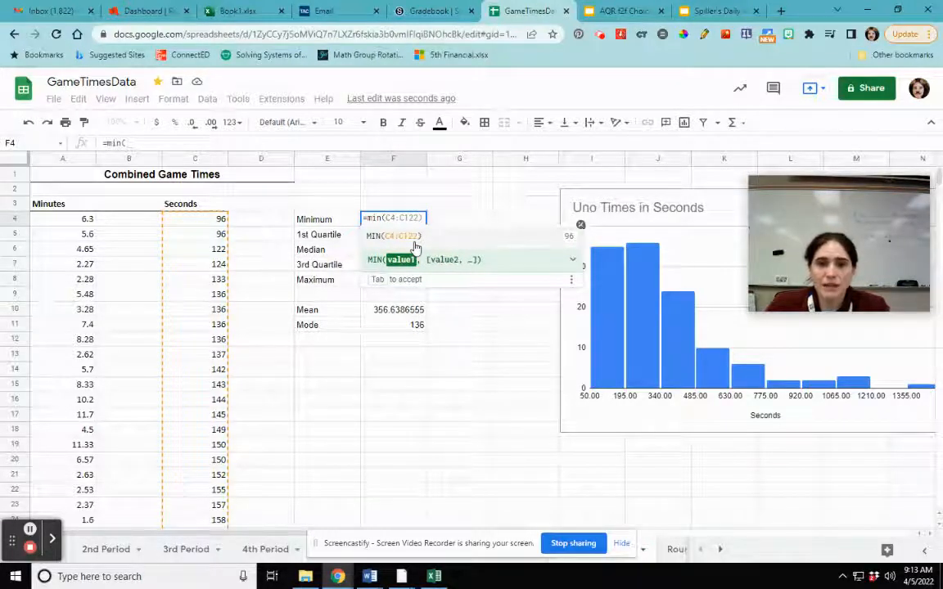
{"action": "left_click", "coordinate": [414, 239]}
{"action": "key", "text": "Return"}
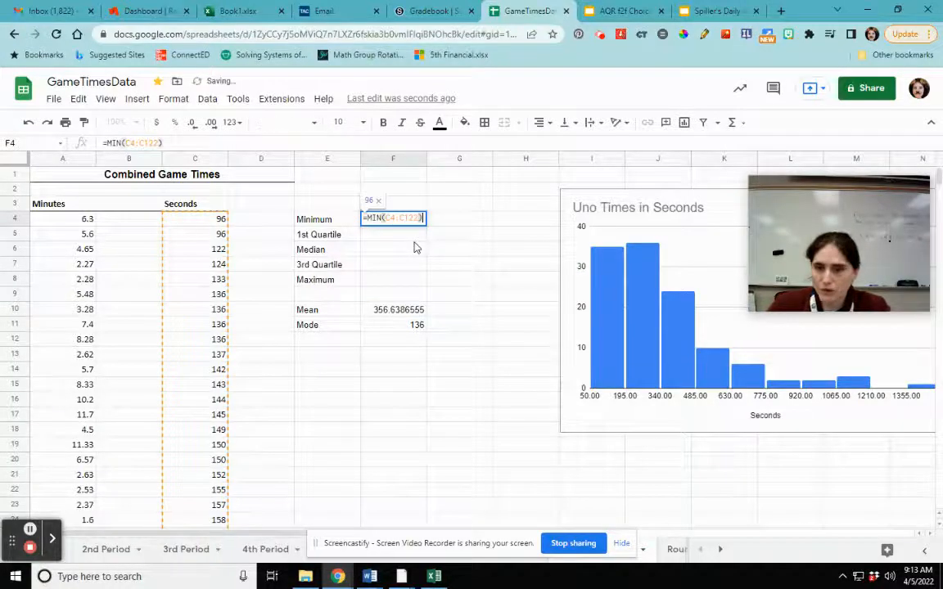
{"action": "key", "text": "Return"}
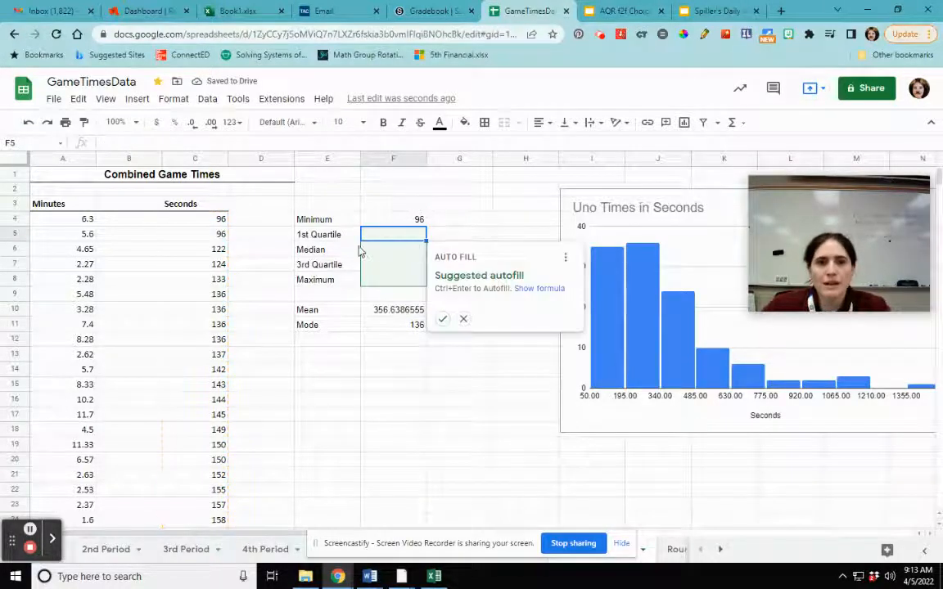
- Calculate the first quartile of the seconds in F5 with =quartile(C4:C122,1)
{"action": "type", "text": "="}
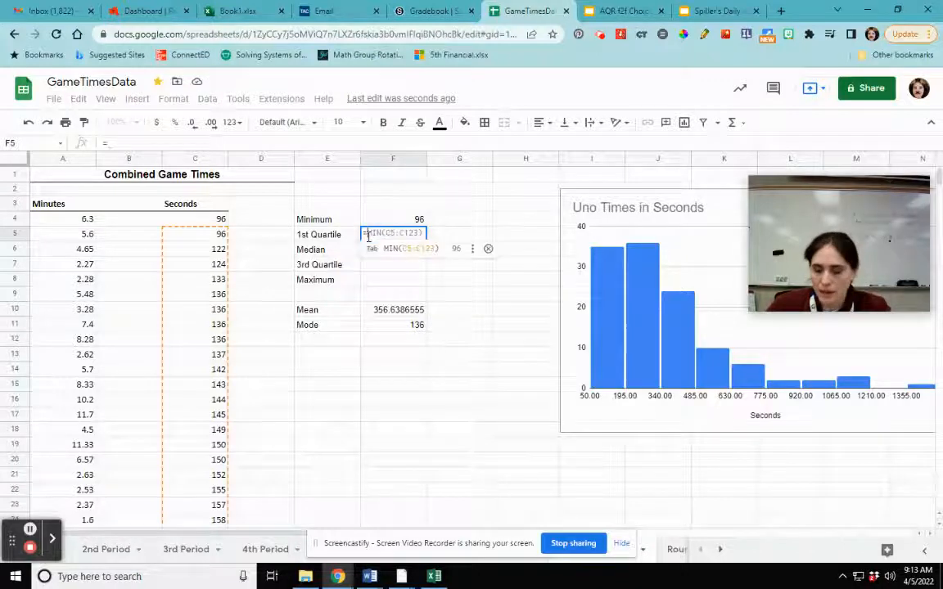
{"action": "type", "text": "quartile"}
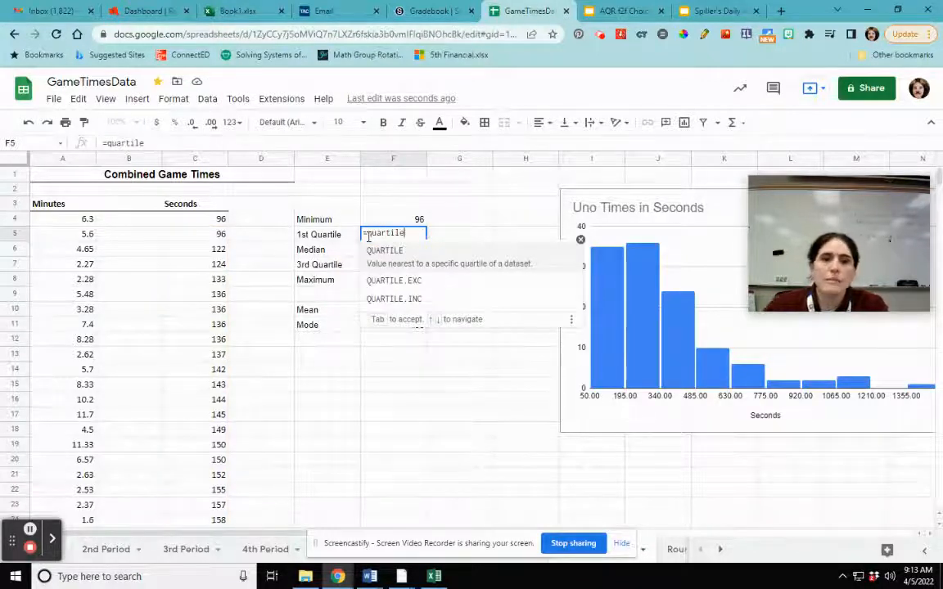
{"action": "type", "text": "("}
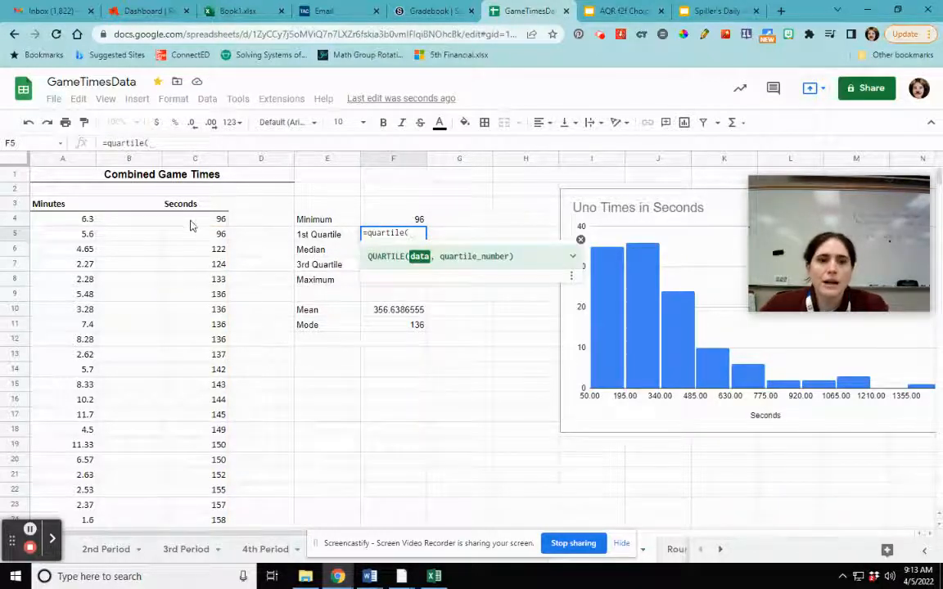
{"action": "left_click_drag", "start_coordinate": [191, 220], "coordinate": [190, 311]}
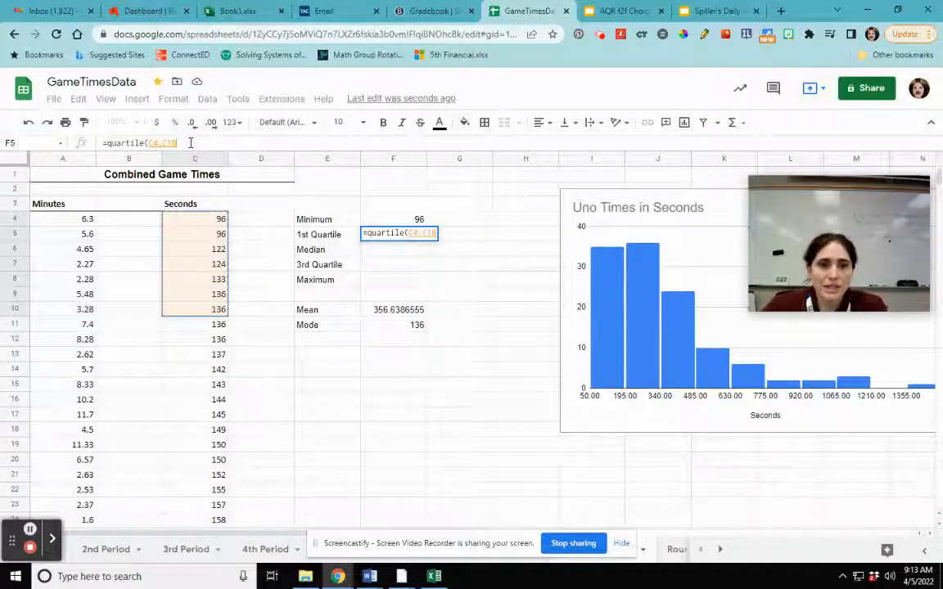
{"action": "key", "text": "BackSpace"}
{"action": "key", "text": "BackSpace"}
{"action": "type", "text": "1322"}
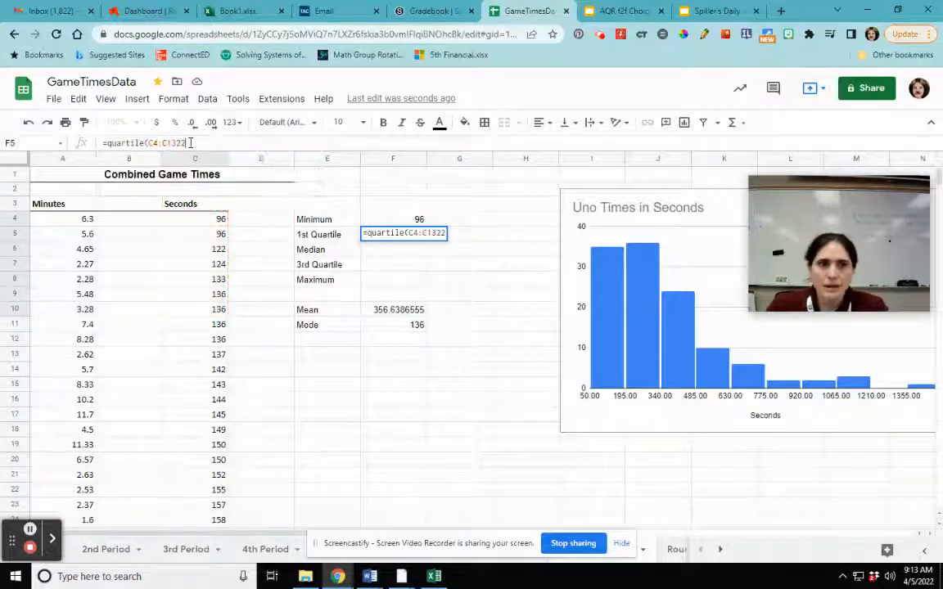
{"action": "key", "text": "BackSpace"}
{"action": "key", "text": "BackSpace"}
{"action": "key", "text": "BackSpace"}
{"action": "type", "text": "22"}
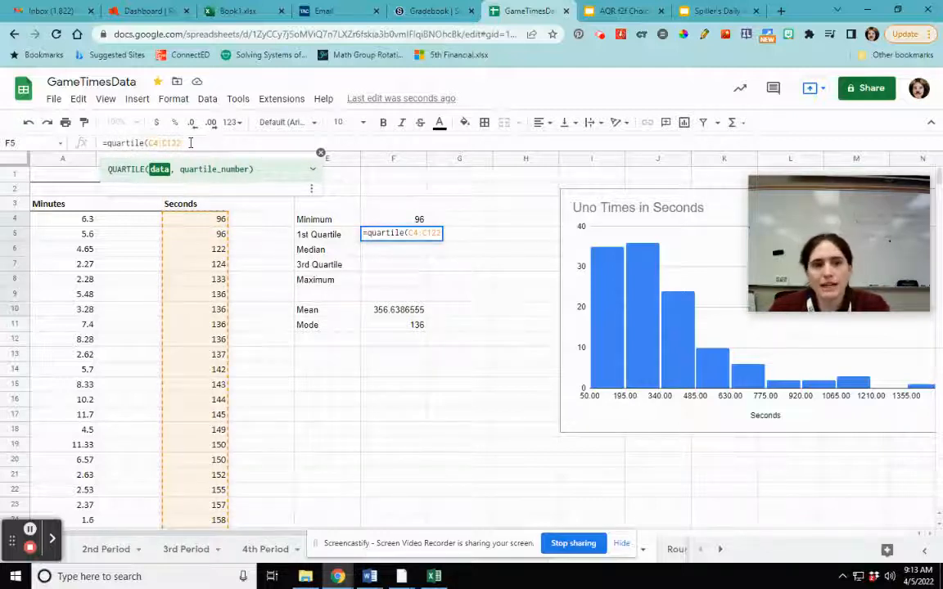
{"action": "type", "text": ","}
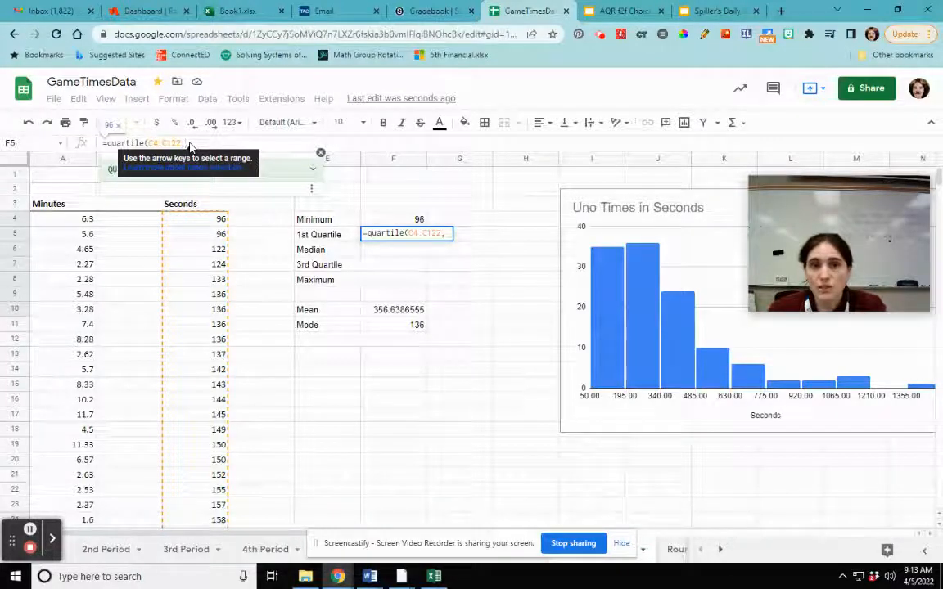
{"action": "type", "text": "1"}
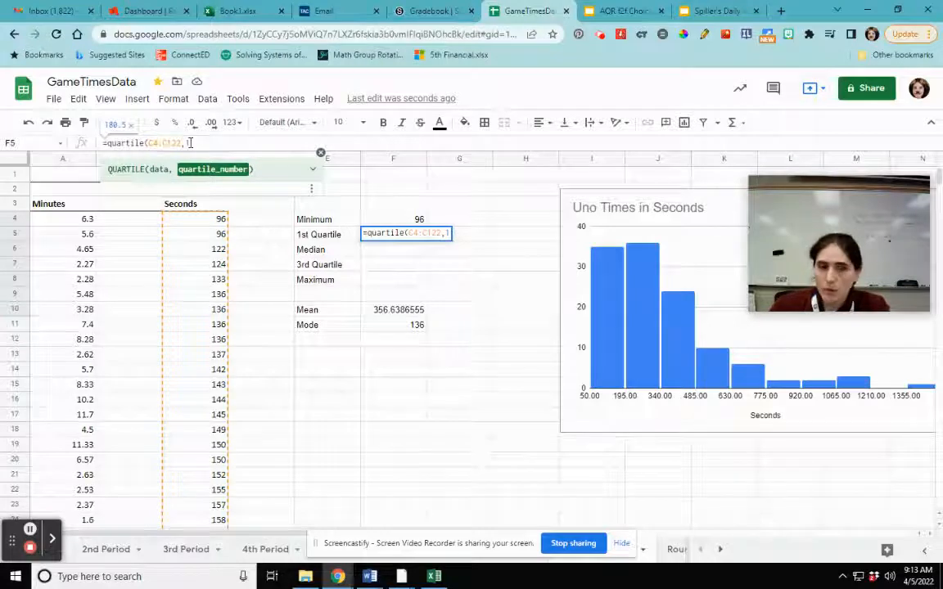
{"action": "type", "text": ")"}
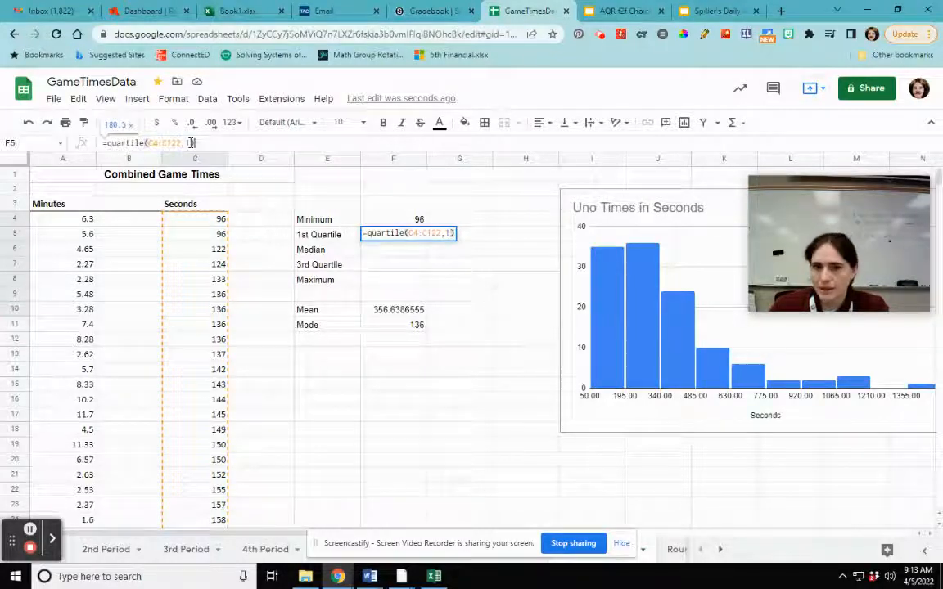
{"action": "key", "text": "Return"}
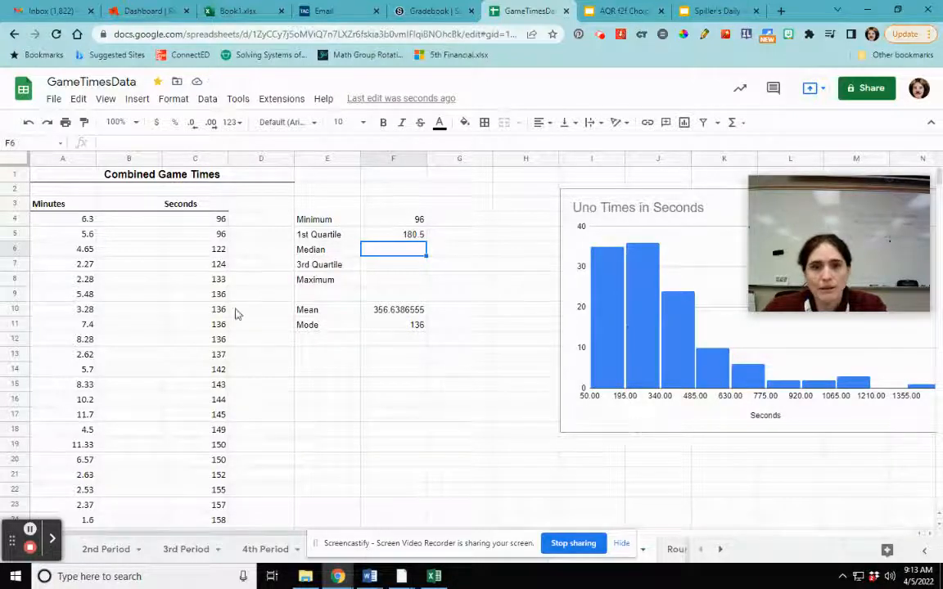
- Calculate the median of the seconds in F6 with =MEDIAN(C4:C122), using the Seconds data instead of the suggested F4:F5 range
{"action": "type", "text": "=median(F4:F5)"}
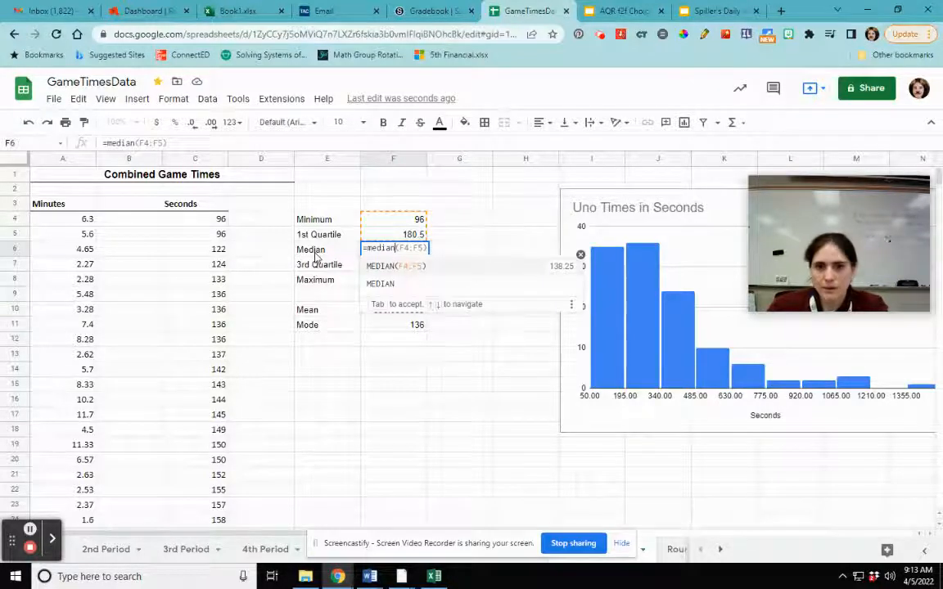
{"action": "key", "text": "BackSpace"}
{"action": "key", "text": "BackSpace"}
{"action": "key", "text": "BackSpace"}
{"action": "key", "text": "BackSpace"}
{"action": "key", "text": "BackSpace"}
{"action": "key", "text": "BackSpace"}
{"action": "type", "text": "C4:C122)"}
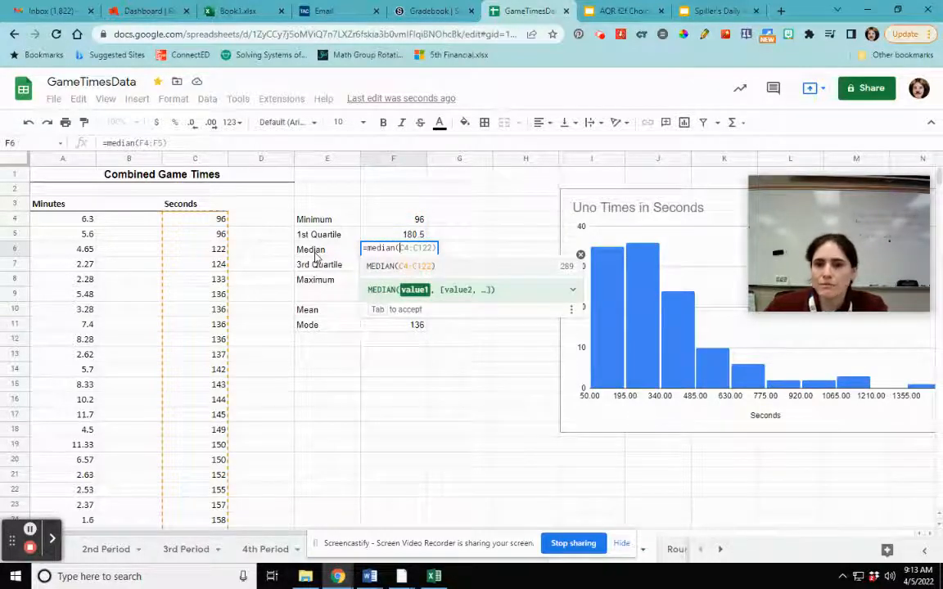
{"action": "key", "text": "Return"}
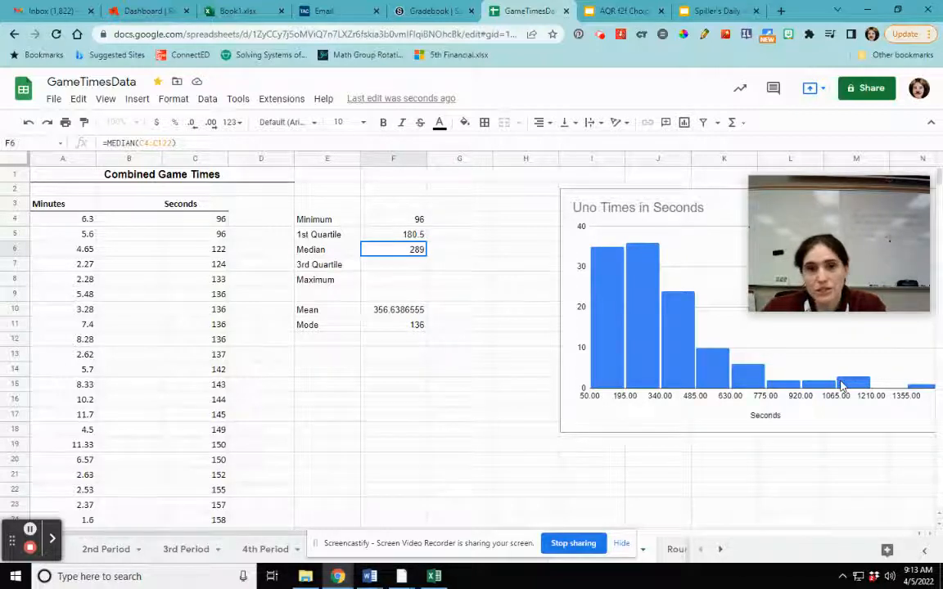
- Calculate the third quartile of the seconds in F7 with =quartile(C4:C122,3)
{"action": "left_click", "coordinate": [379, 265]}
{"action": "type", "text": "="}
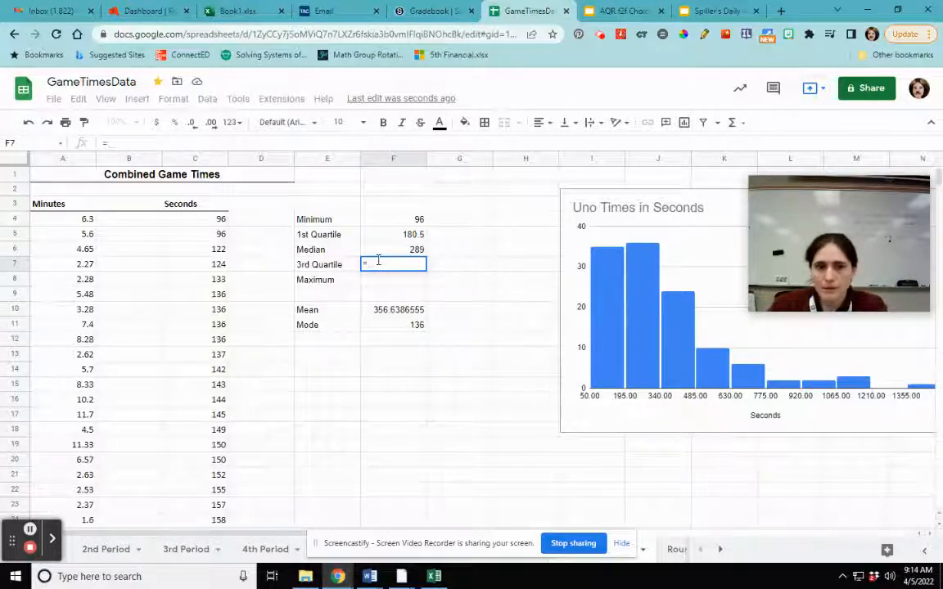
{"action": "type", "text": "quartile"}
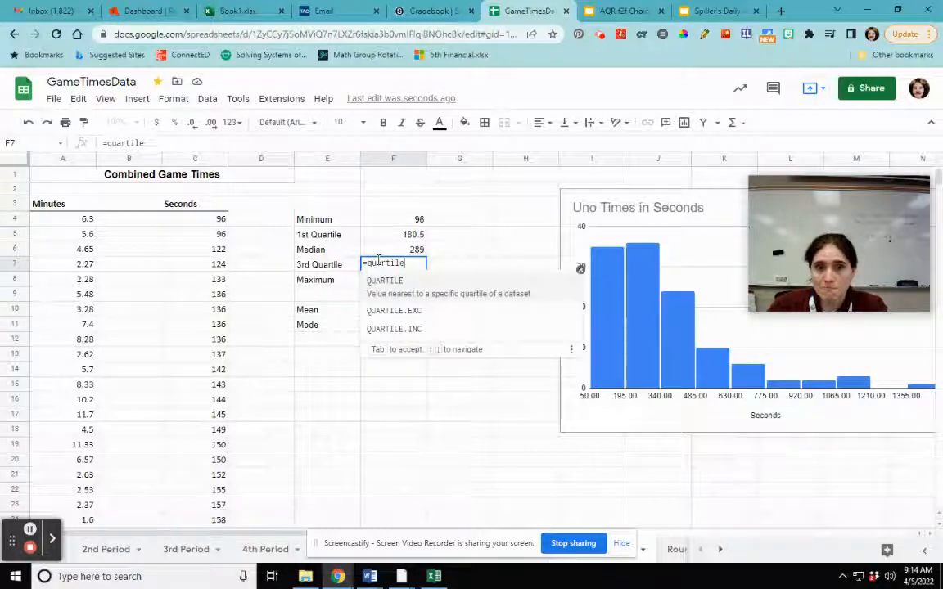
{"action": "type", "text": "("}
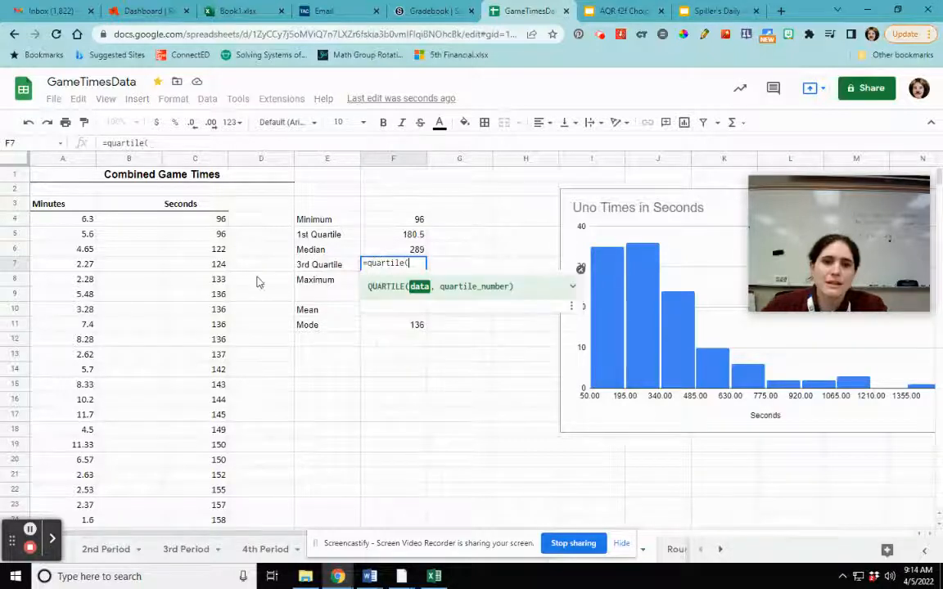
{"action": "left_click", "coordinate": [194, 144]}
{"action": "type", "text": "00"}
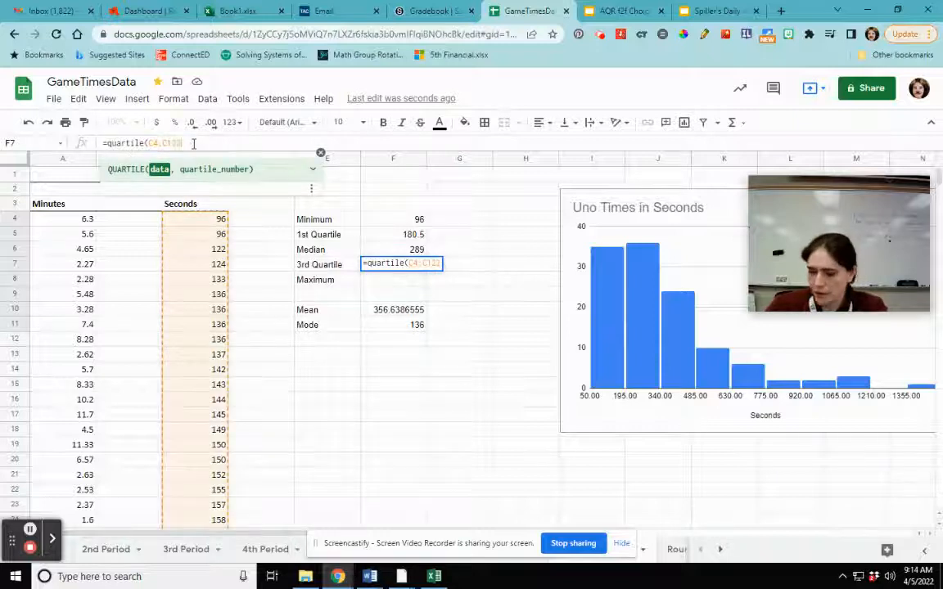
{"action": "type", "text": ", "}
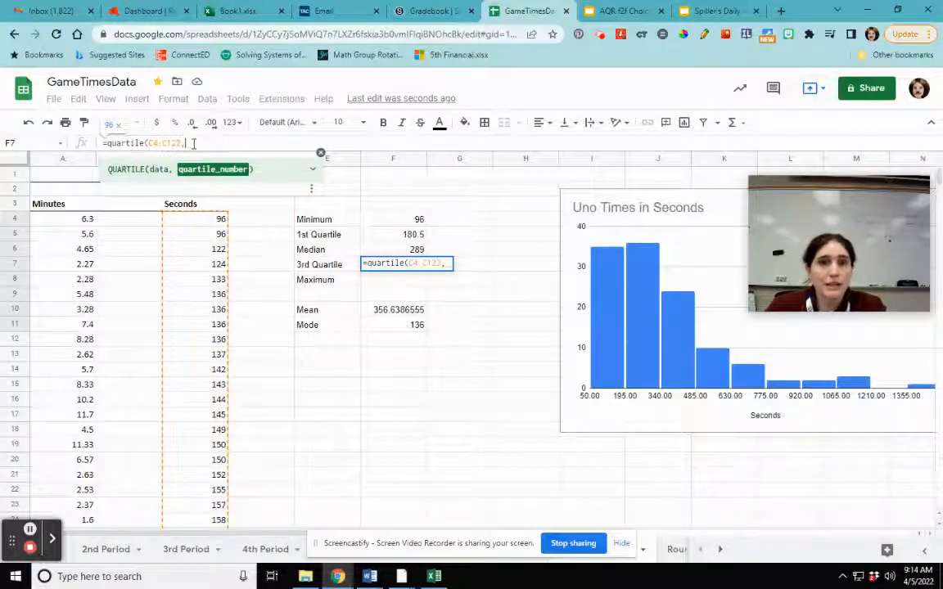
{"action": "type", "text": "3"}
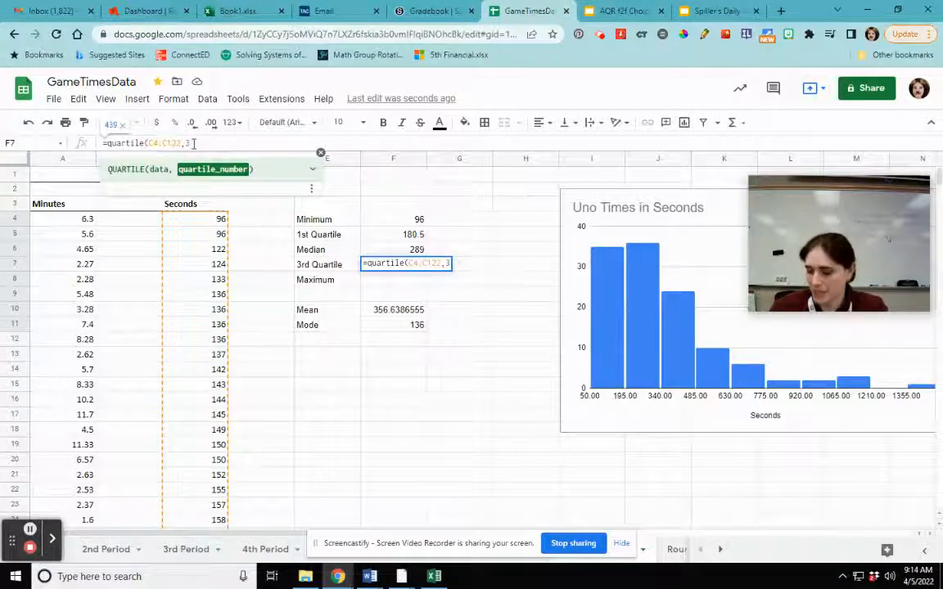
{"action": "type", "text": ")"}
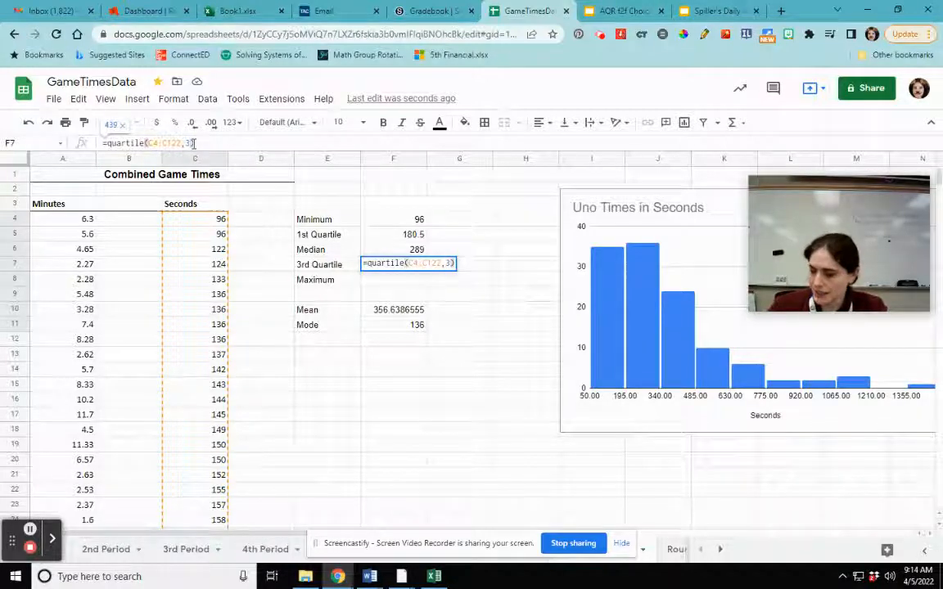
{"action": "key", "text": "Return"}
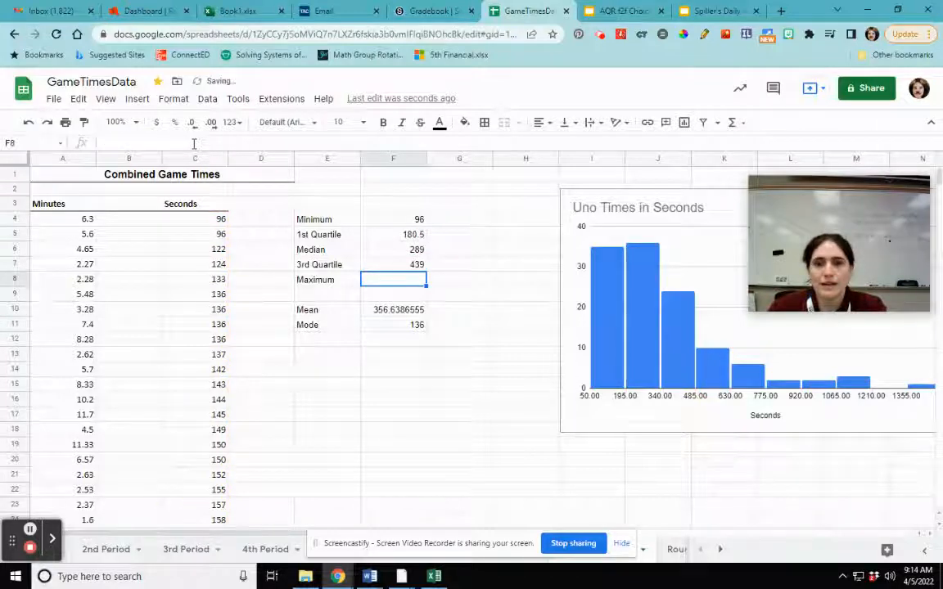
- Calculate the maximum of the seconds in F8 with the suggested range, =MAX(C4:C122)
{"action": "type", "text": "="}
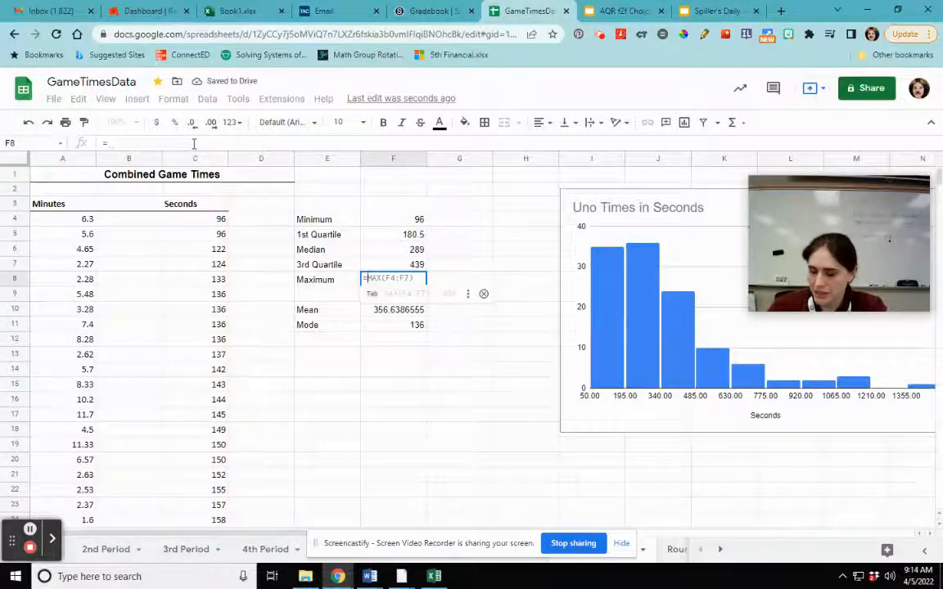
{"action": "type", "text": "max"}
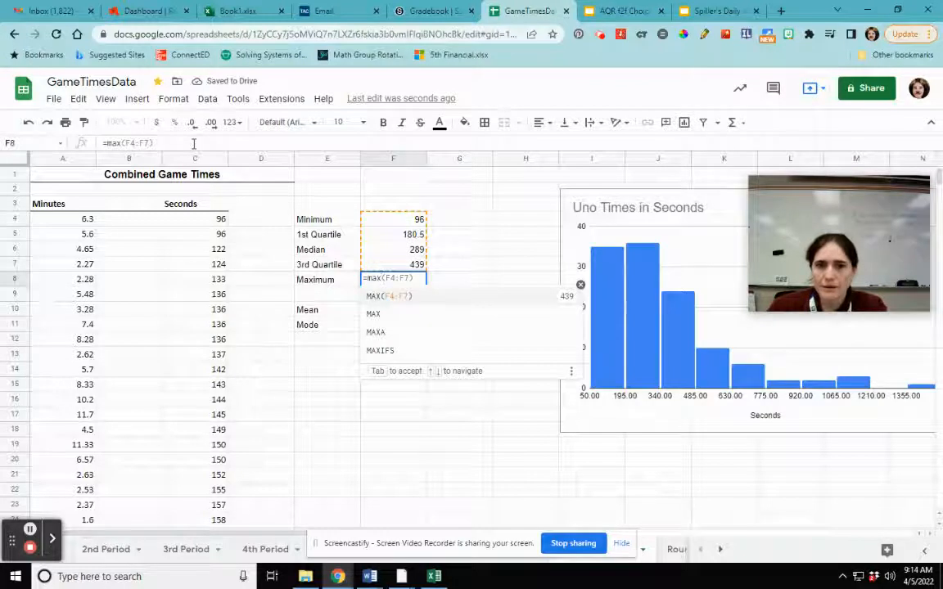
{"action": "type", "text": "("}
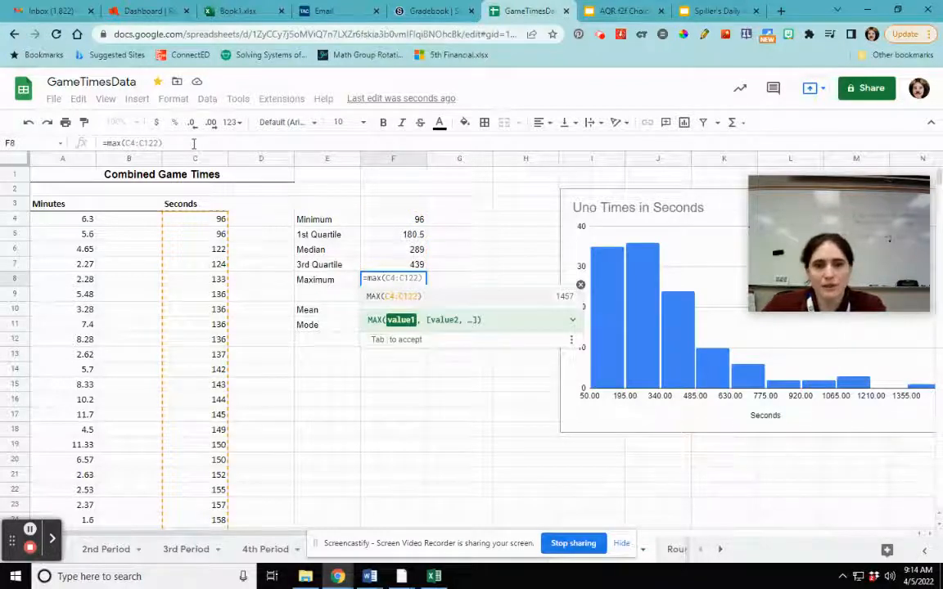
{"action": "key", "text": "Return"}
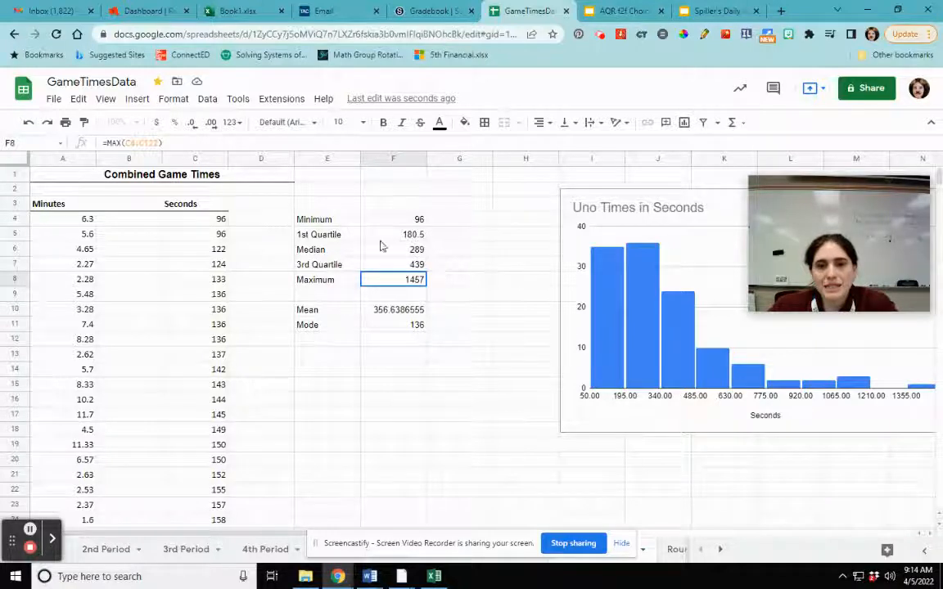
- Add the label Standard Deviation in E13 and widen column E so the label fits
{"action": "left_click", "coordinate": [319, 361]}
{"action": "type", "text": "Standard De"}
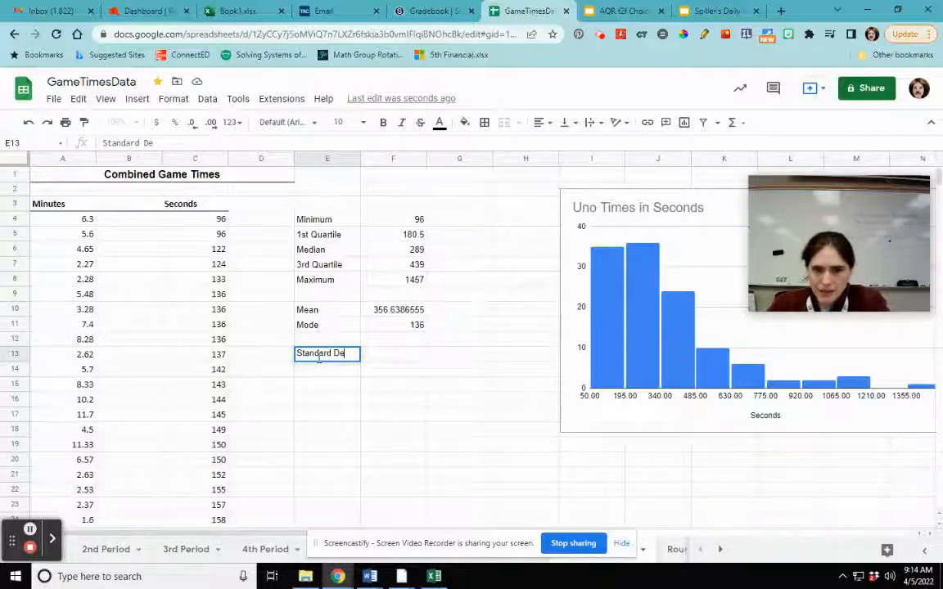
{"action": "type", "text": "viation"}
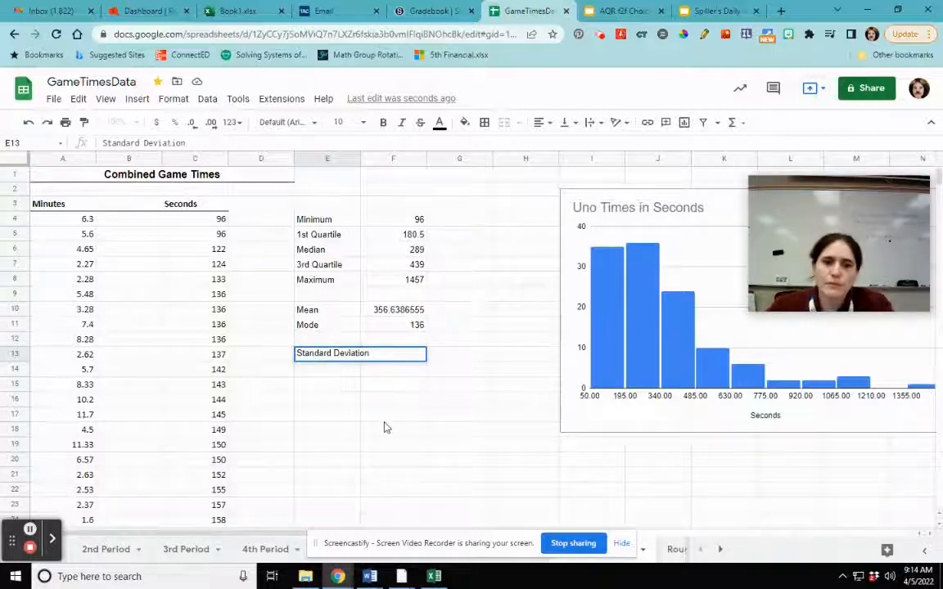
{"action": "left_click", "coordinate": [393, 414]}
{"action": "left_click_drag", "start_coordinate": [361, 158], "coordinate": [388, 158]}
- Calculate the standard deviation of the seconds in F13 with the suggested range, =STDEV(C4:C122)
{"action": "left_click", "coordinate": [419, 354]}
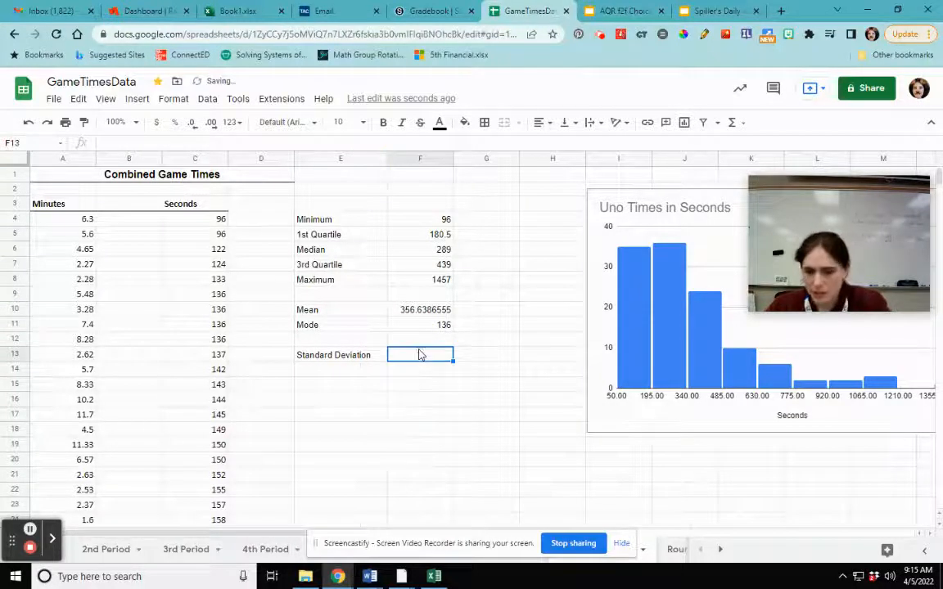
{"action": "type", "text": "=st"}
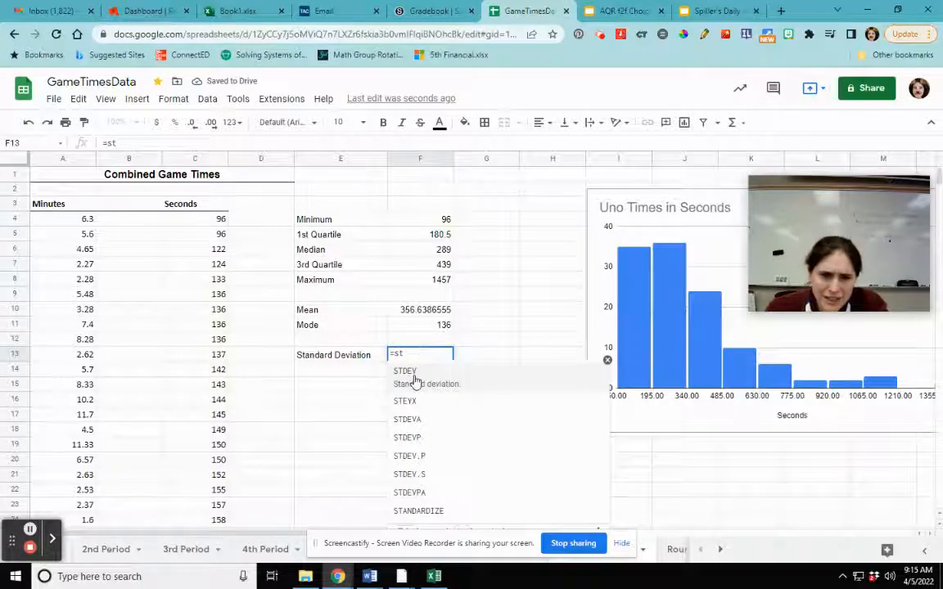
{"action": "left_click", "coordinate": [413, 378]}
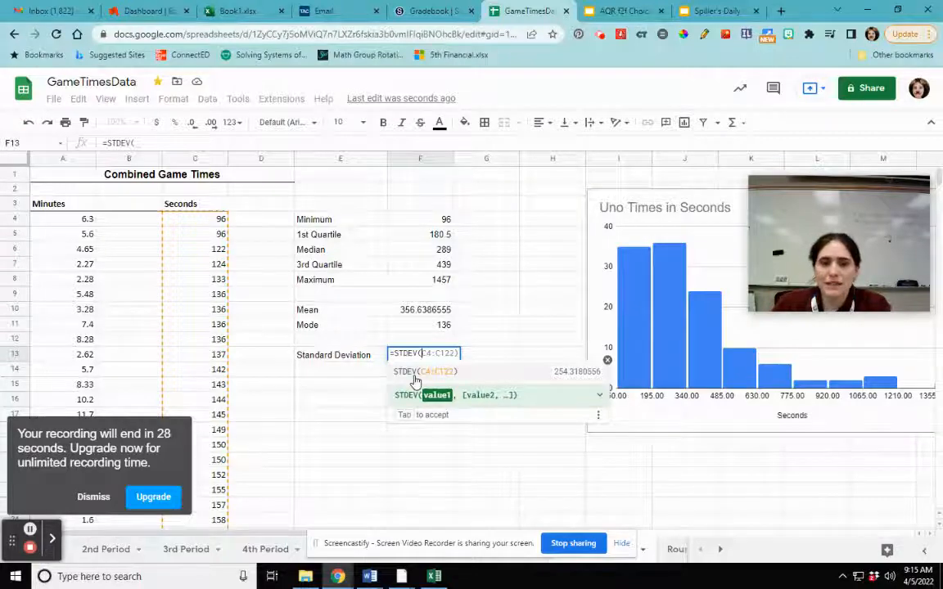
{"action": "left_click", "coordinate": [415, 373]}
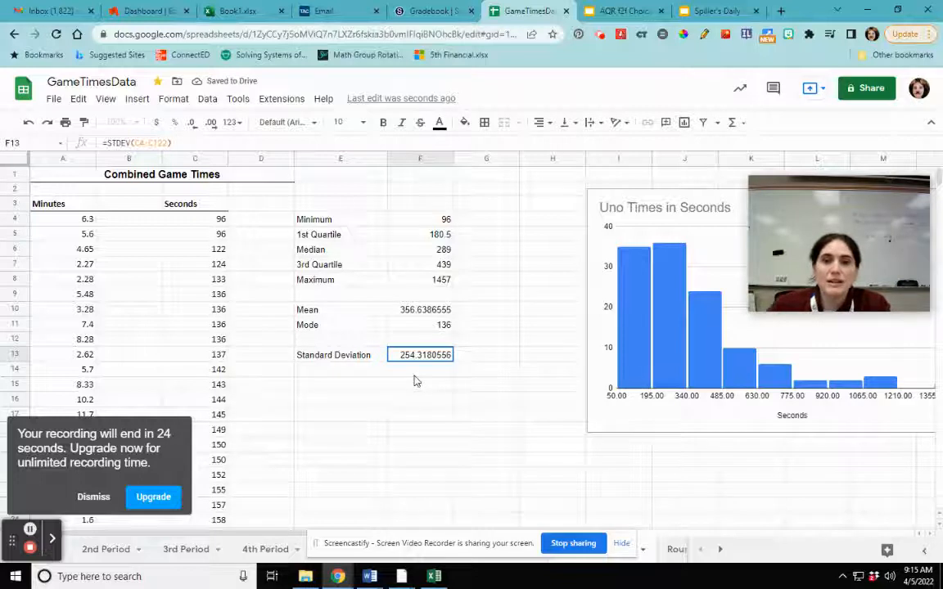
{"action": "left_click", "coordinate": [88, 501]}
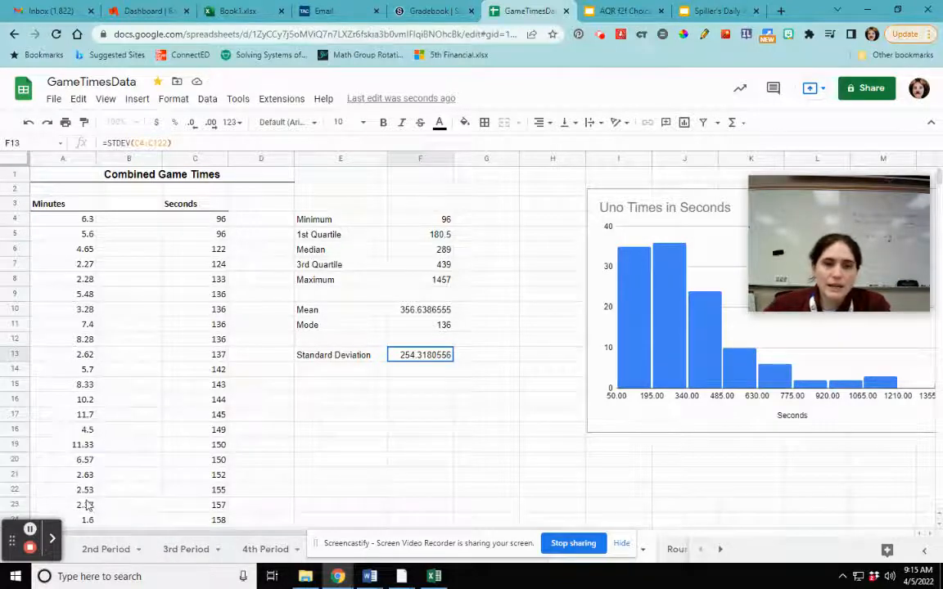